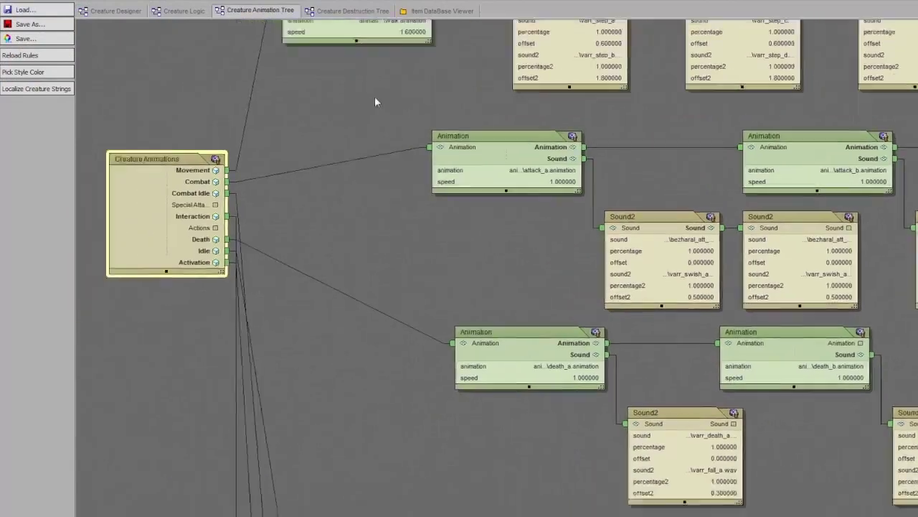
Pan the Creature Animation Tree graph to inspect the Creature Animations node links
drag(391, 164, 409, 312)
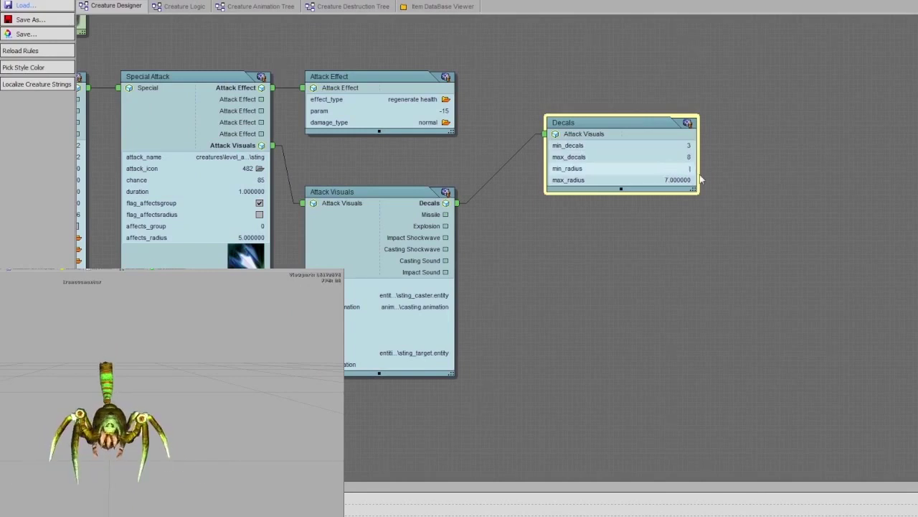
Add and link Missile and Shockwave nodes under Attack Visuals, entering a vert_offset value of 0.3
right_click(661, 171)
click(689, 409)
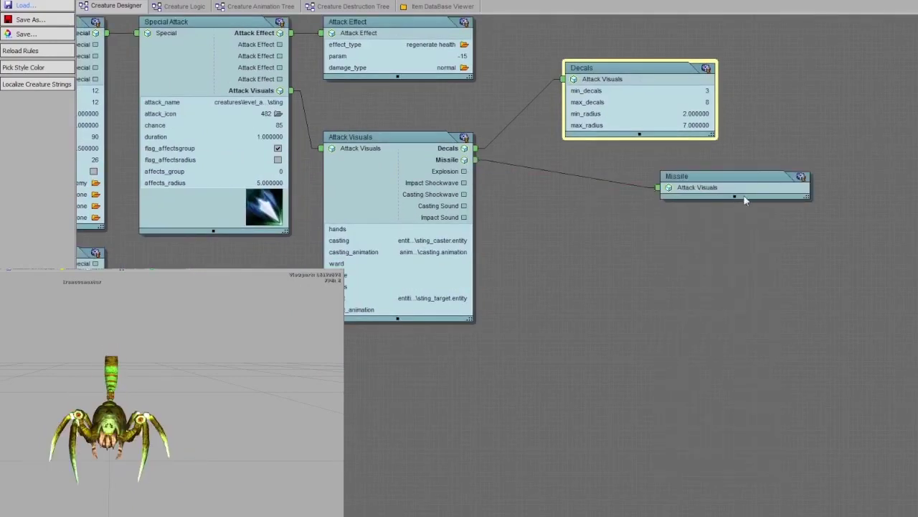
drag(743, 200, 647, 196)
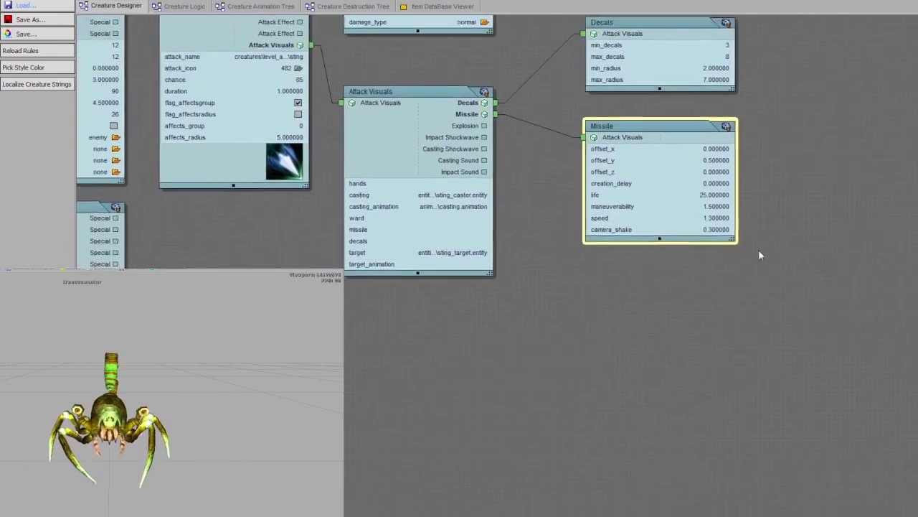
right_click(655, 270)
click(688, 241)
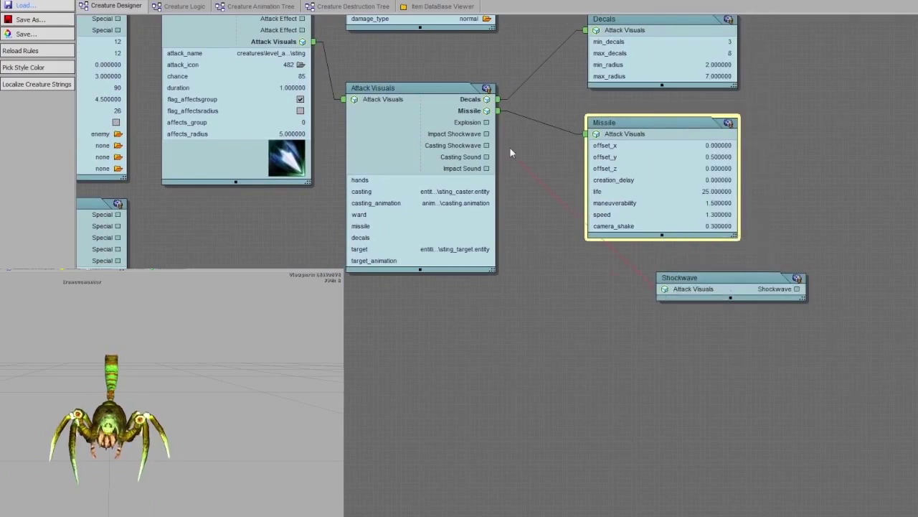
click(716, 273)
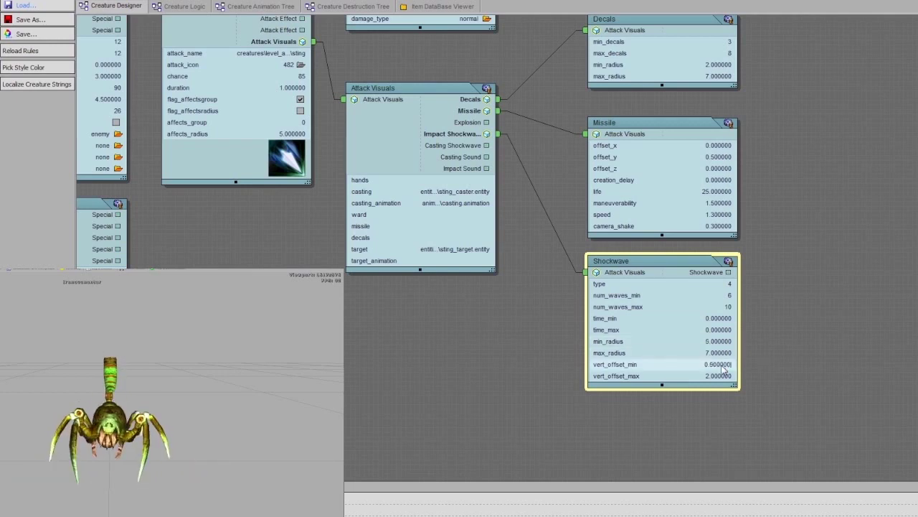
text(0.3)
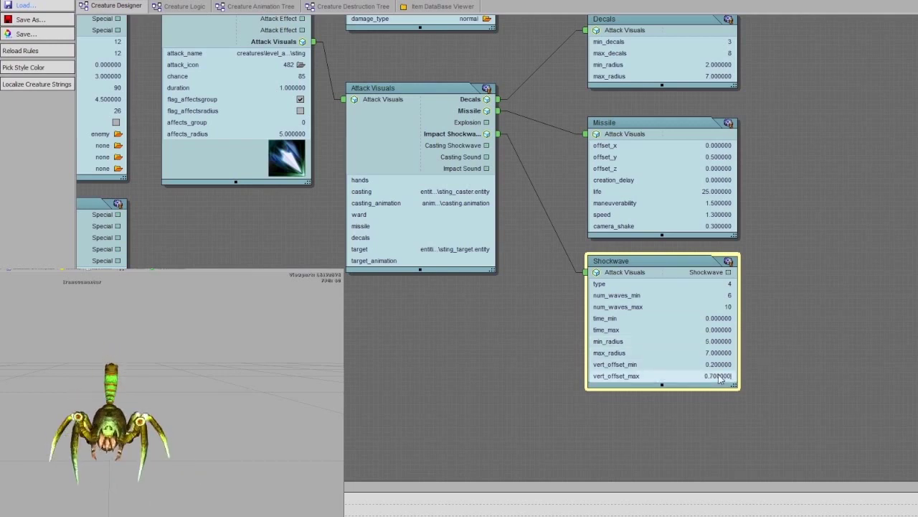
Browse the entity files through the ananta and acid_bath folders to open the fire effect
click(22, 5)
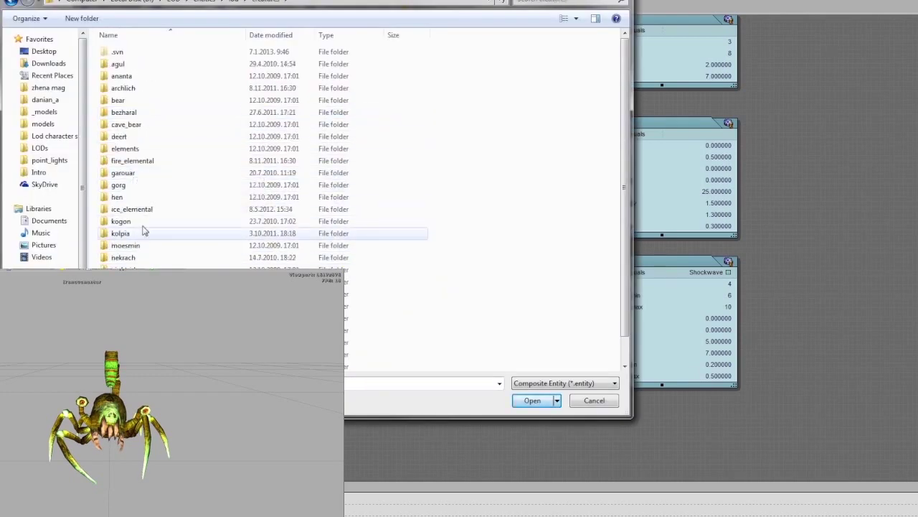
double_click(122, 75)
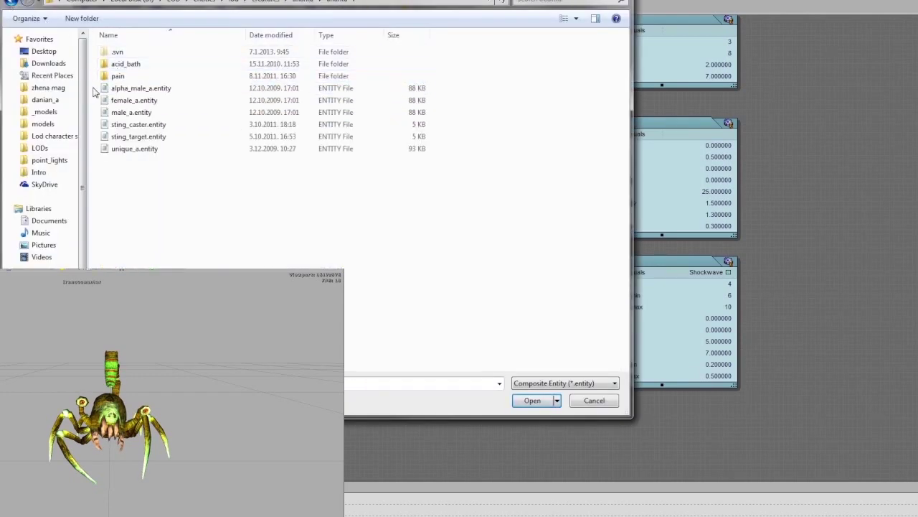
double_click(135, 66)
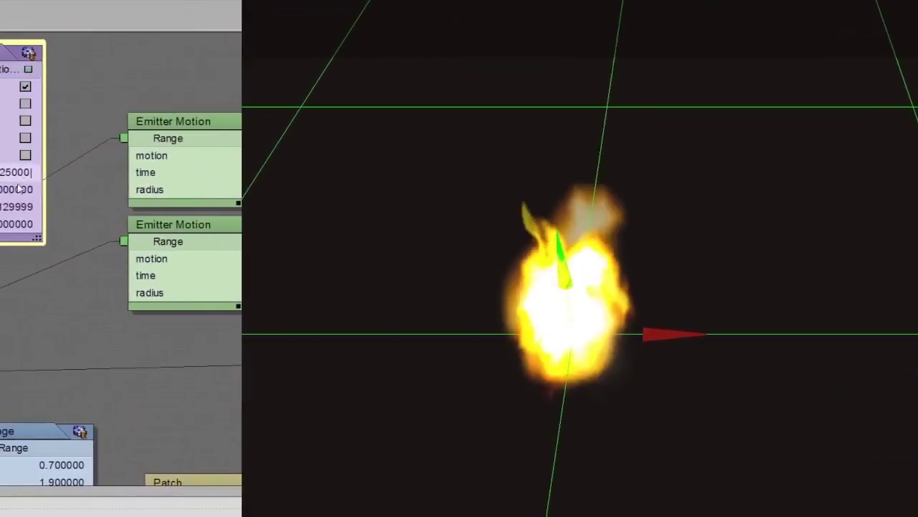
Set the fire emitter radius to 0.12, particle speed_x to 0.3, and speed_y down to 1.73
text(0.4)
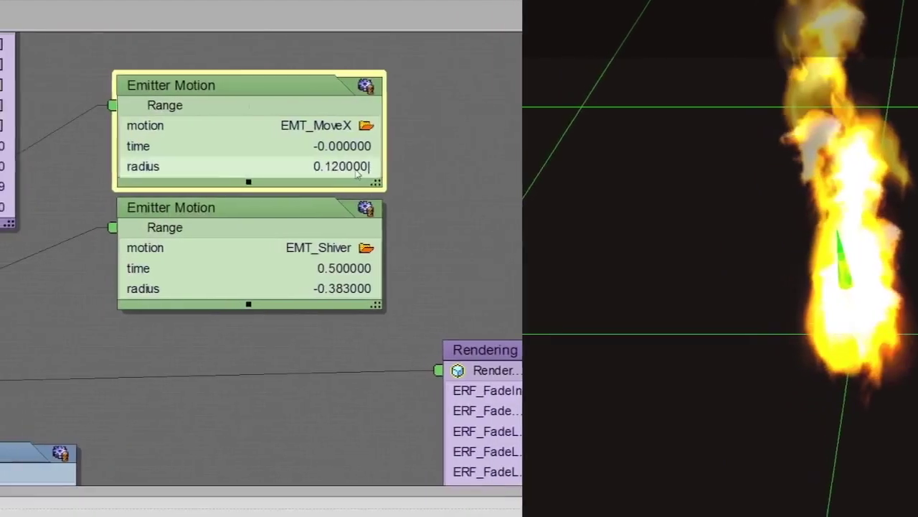
text(0.42)
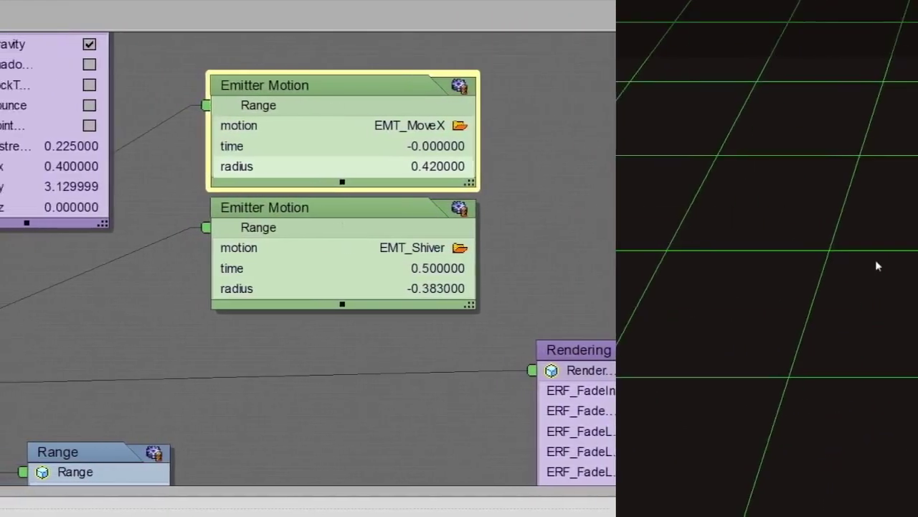
text(0.12)
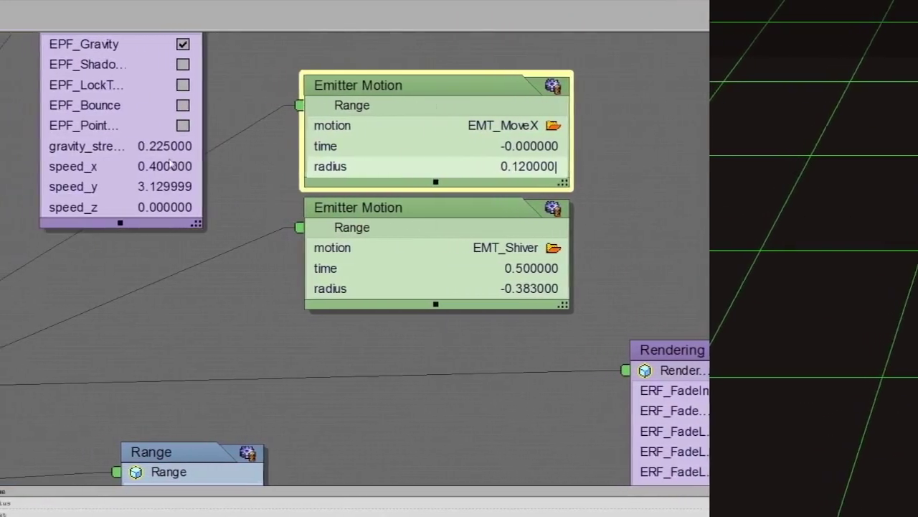
double_click(192, 167)
text(0.1)
text(0.3)
double_click(276, 187)
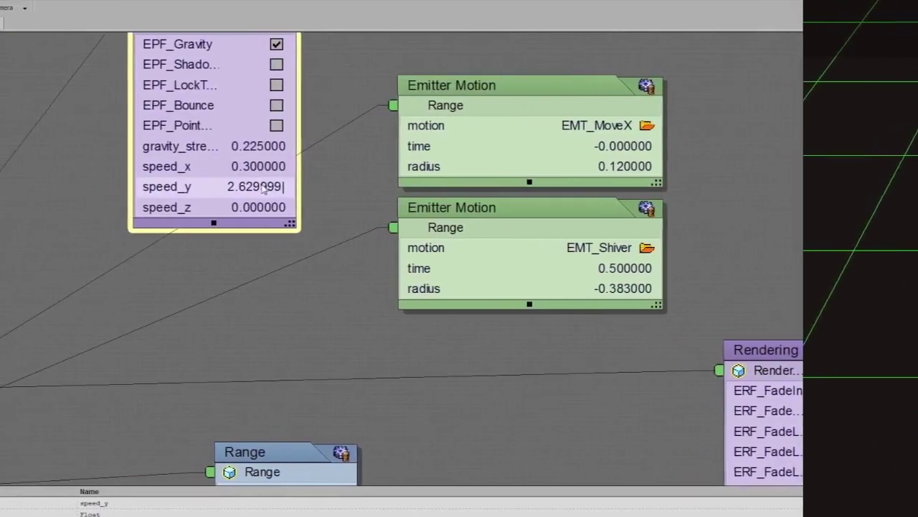
text(2.13)
double_click(286, 187)
text(1.73)
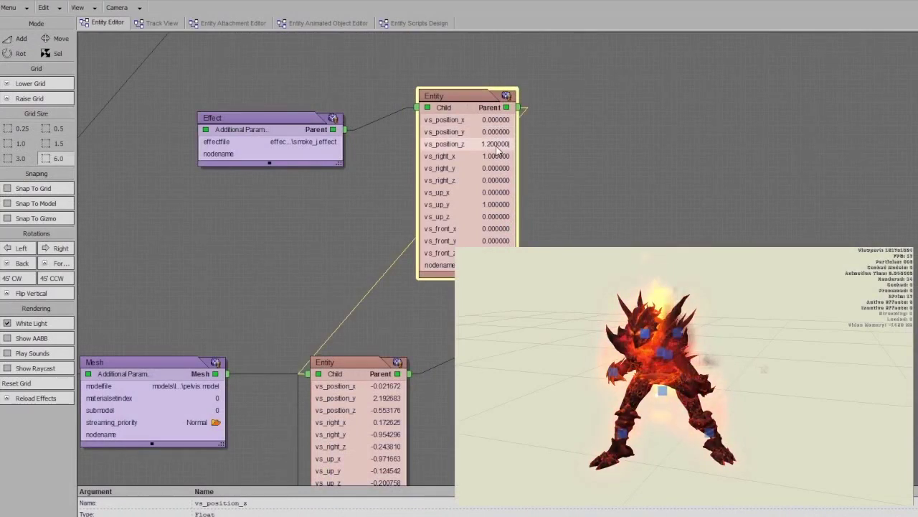
Zoom in on the creature and reposition the smoke Entity node to vs_position_y 2.7, vs_position_z 0
drag(682, 369, 630, 379)
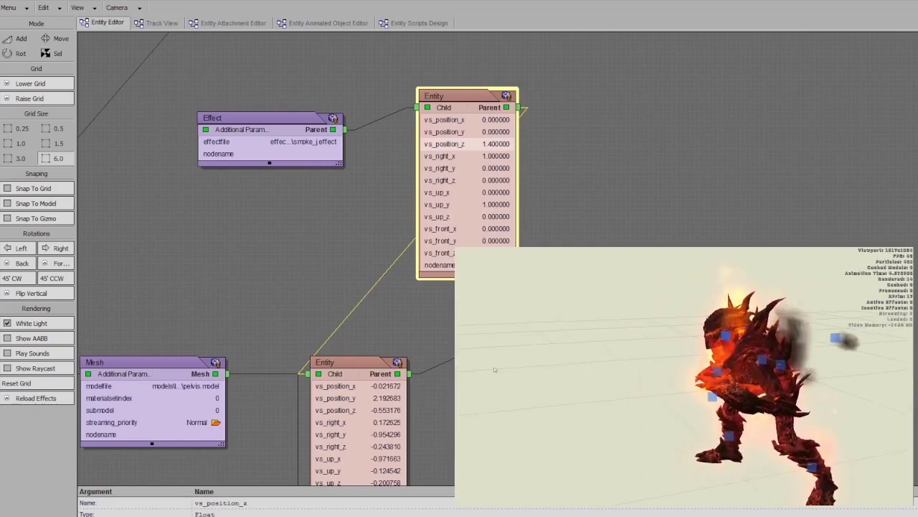
click(497, 151)
text(0.000000)
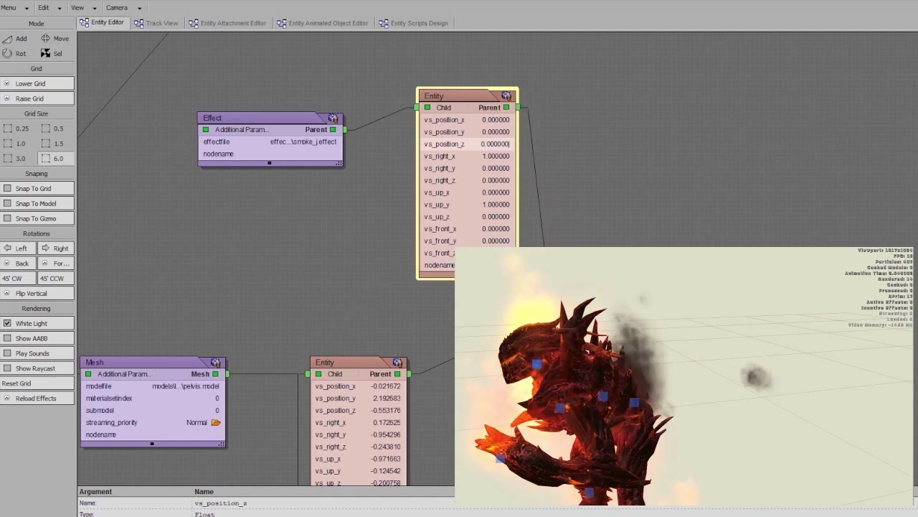
text(2.4)
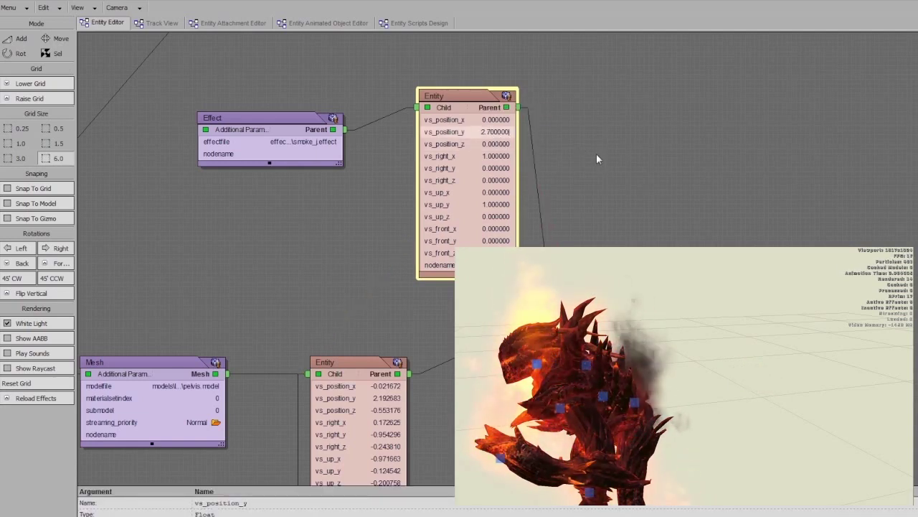
text(2.7)
click(495, 228)
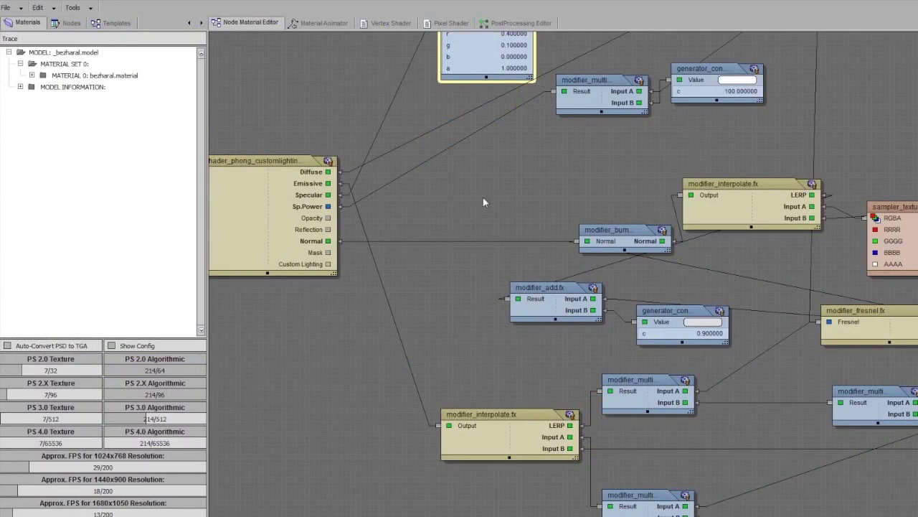
Pan the bezharal material graph and commit 50 as the generator constant's c value
middle_drag(483, 197, 538, 182)
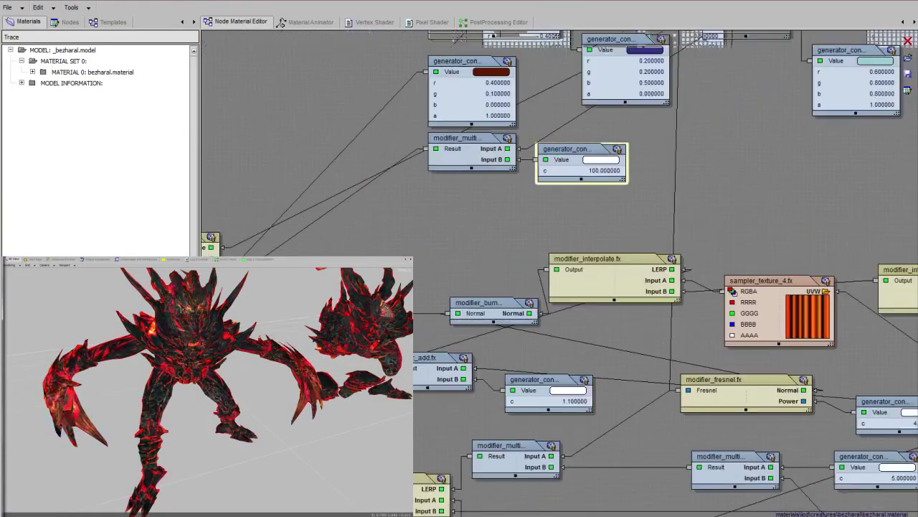
key(Return)
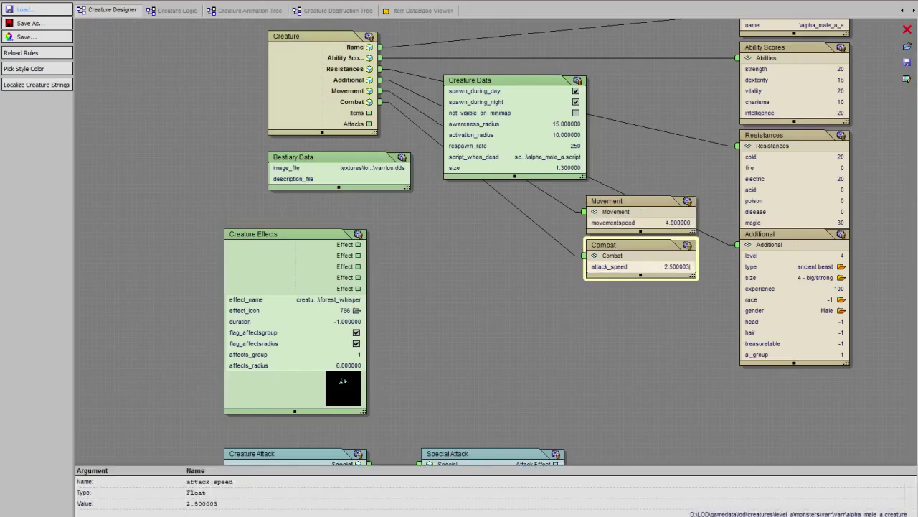
Pan across the Creature Designer node graph
right_drag(495, 263, 631, 200)
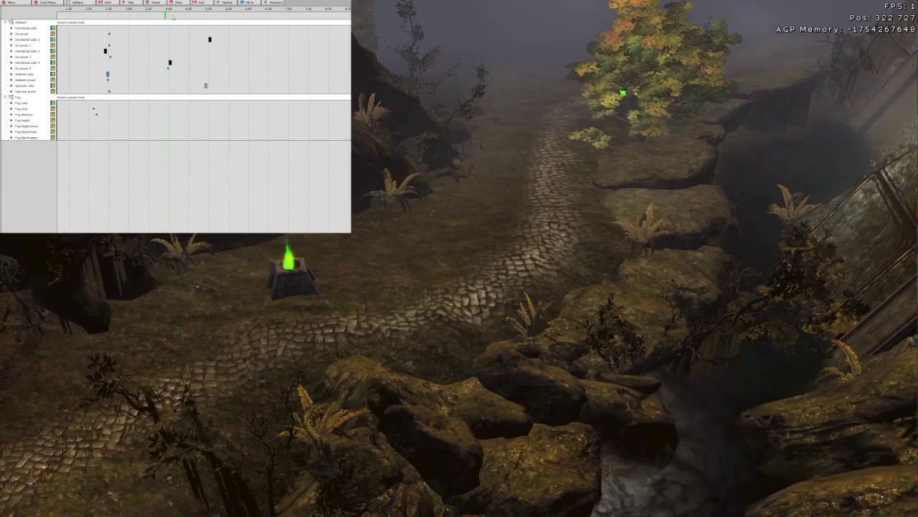
Scrub the environment timeline later so the fog turns brighter
drag(173, 17, 283, 23)
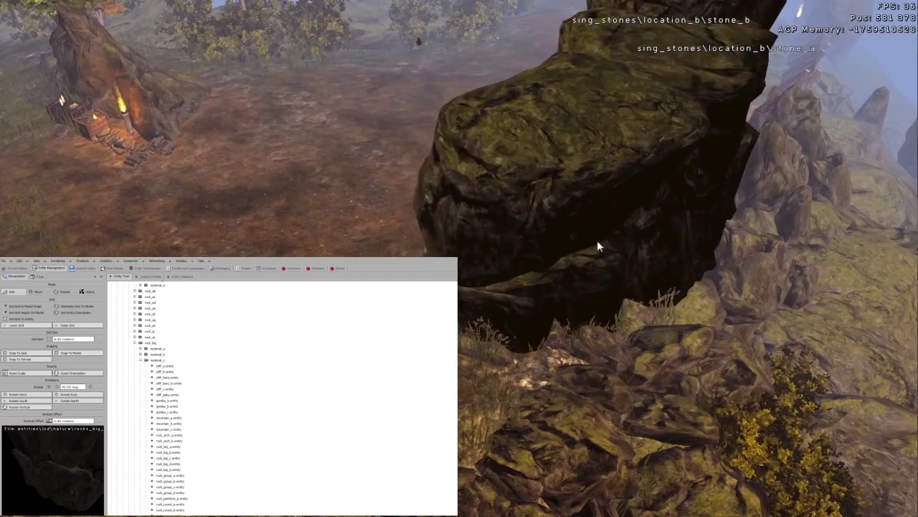
Place the rock slab on the hillside, then move it down the slope and rotate it
click(597, 240)
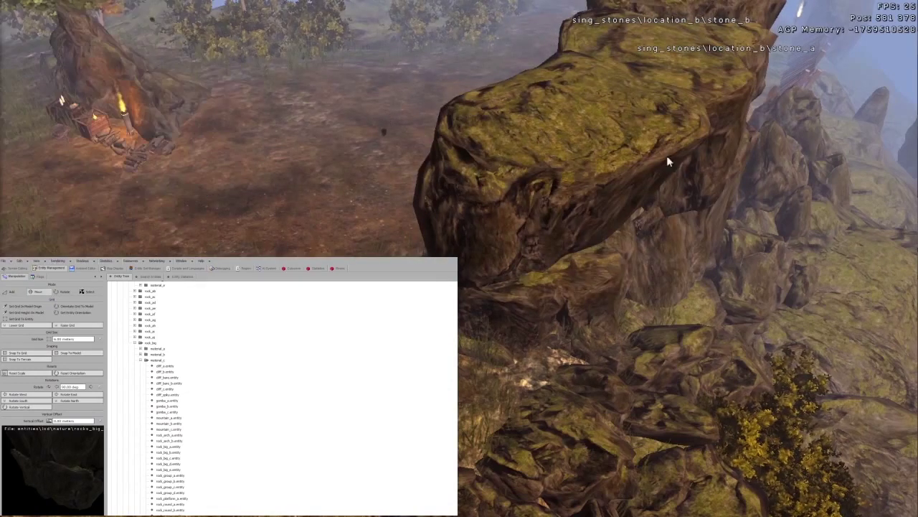
click(671, 159)
drag(561, 222, 249, 296)
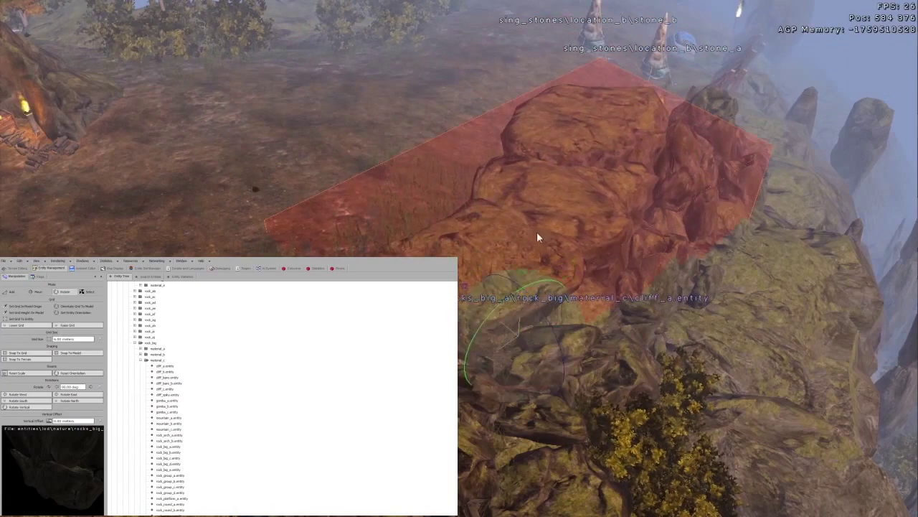
key(r)
click(463, 258)
drag(464, 291, 430, 291)
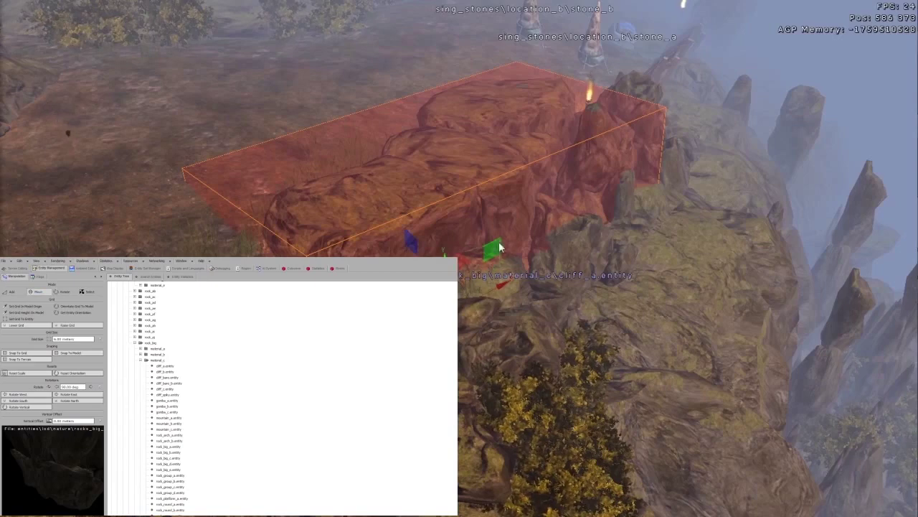
drag(431, 291, 120, 212)
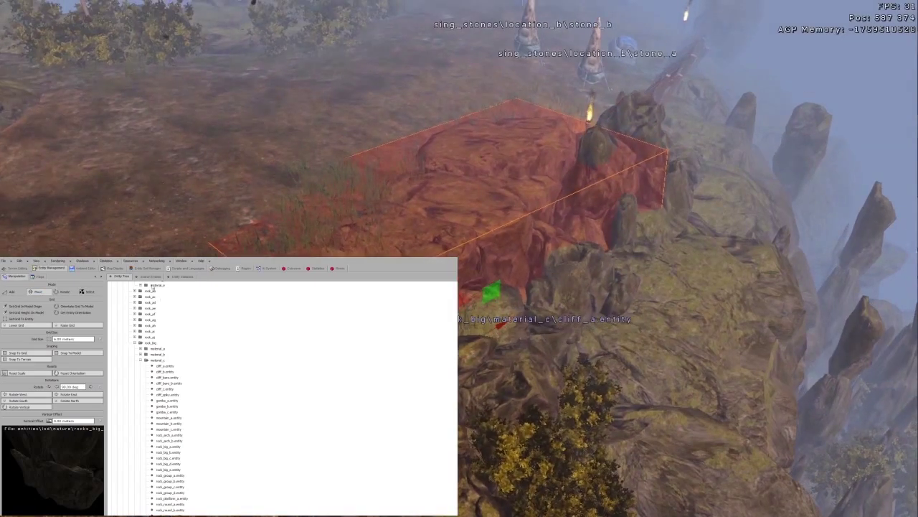
Plant a small tree beside the rock
click(151, 276)
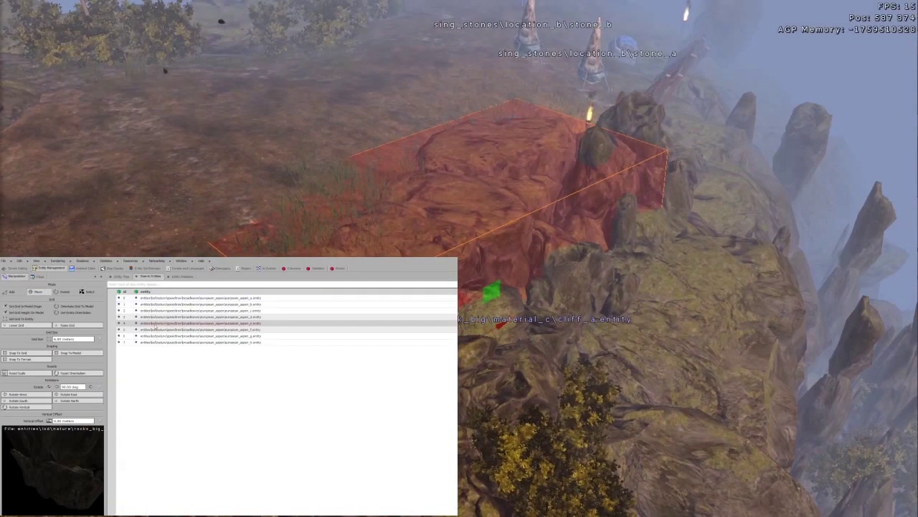
click(154, 324)
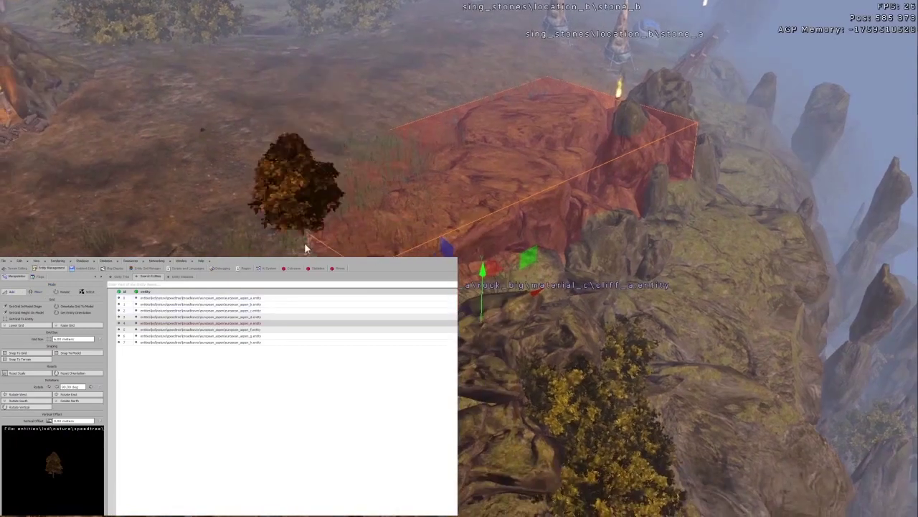
click(265, 253)
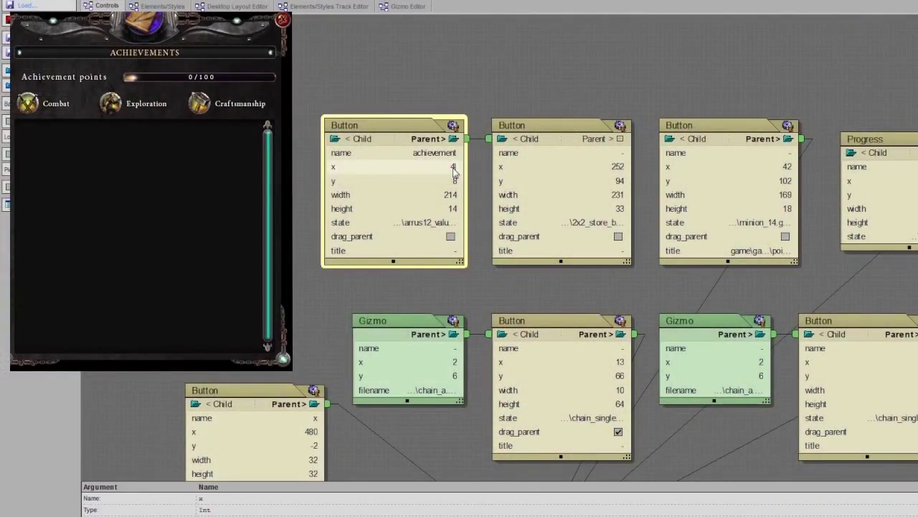
Change the two lower Button nodes' x values from 13 and 495 to 18 and 490
scroll(565, 224, down, 3)
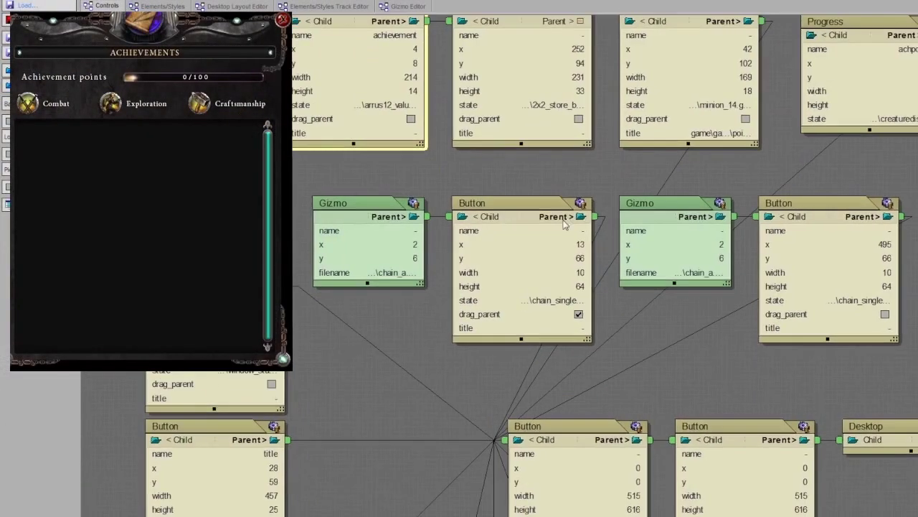
click(582, 247)
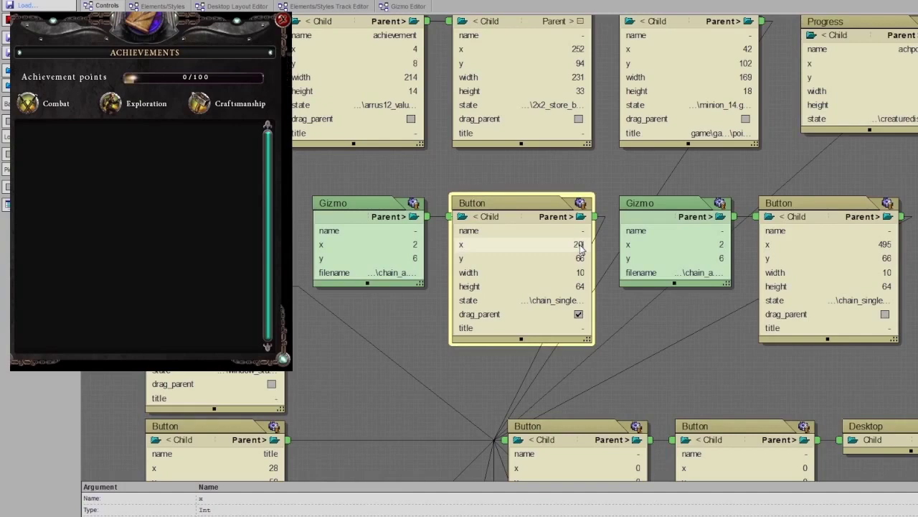
click(888, 245)
text(490)
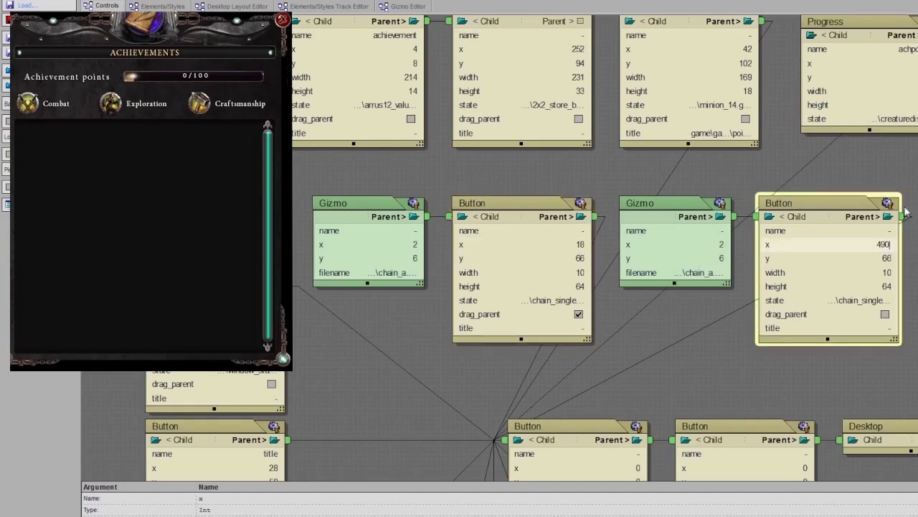
key(Return)
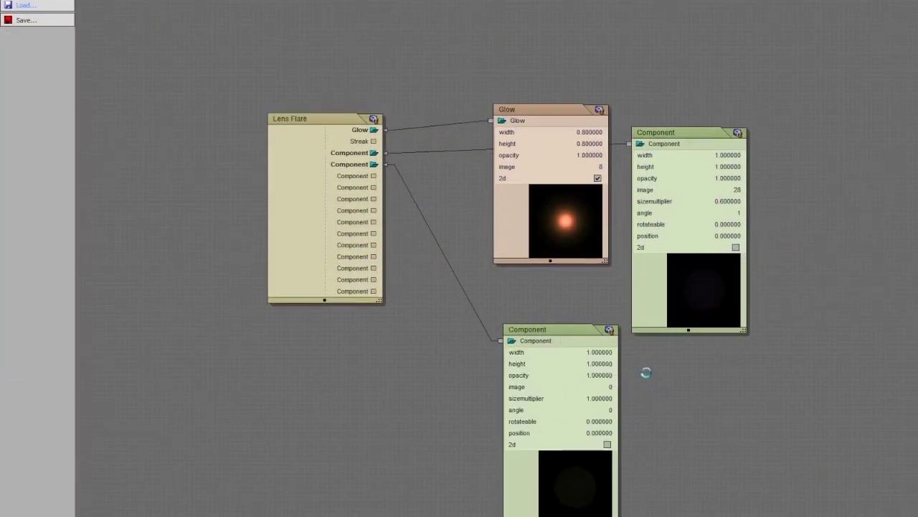
Preview the lens flare and add a Streak node wired to its Streak port, number 3
click(575, 328)
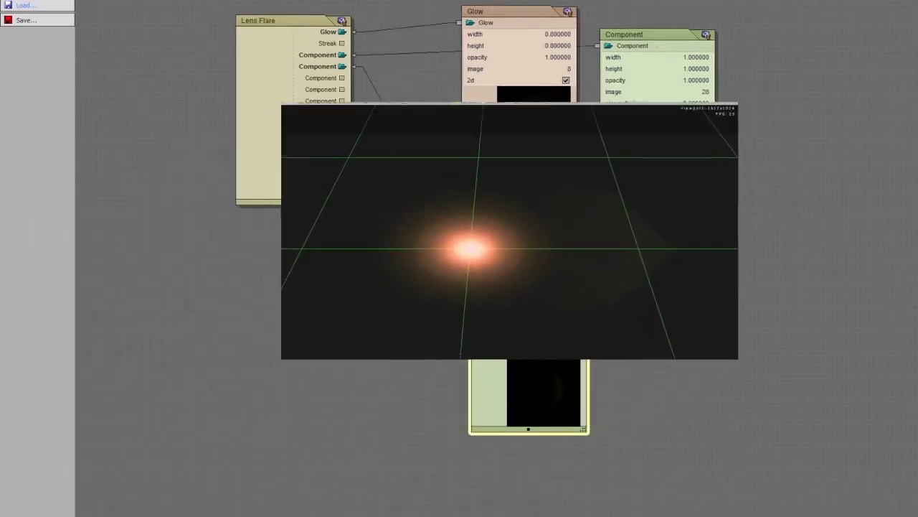
right_click(373, 201)
click(405, 244)
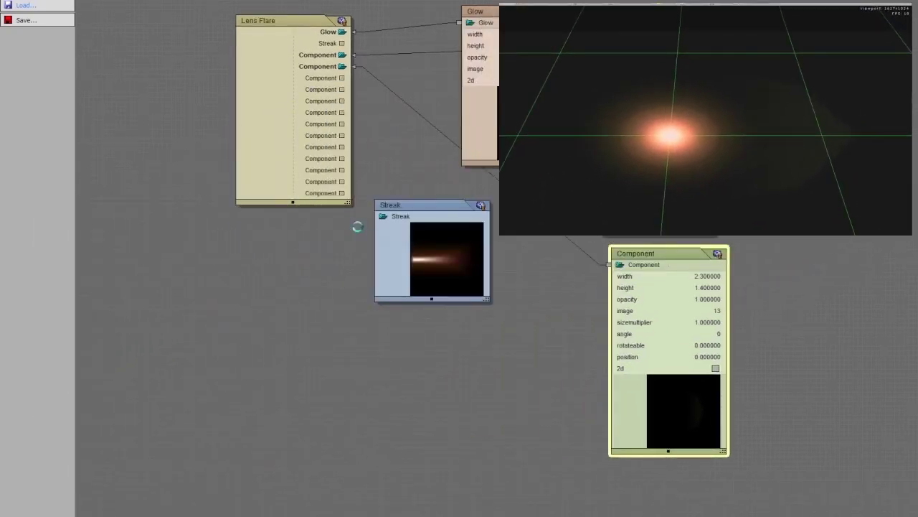
drag(343, 44, 464, 240)
click(437, 300)
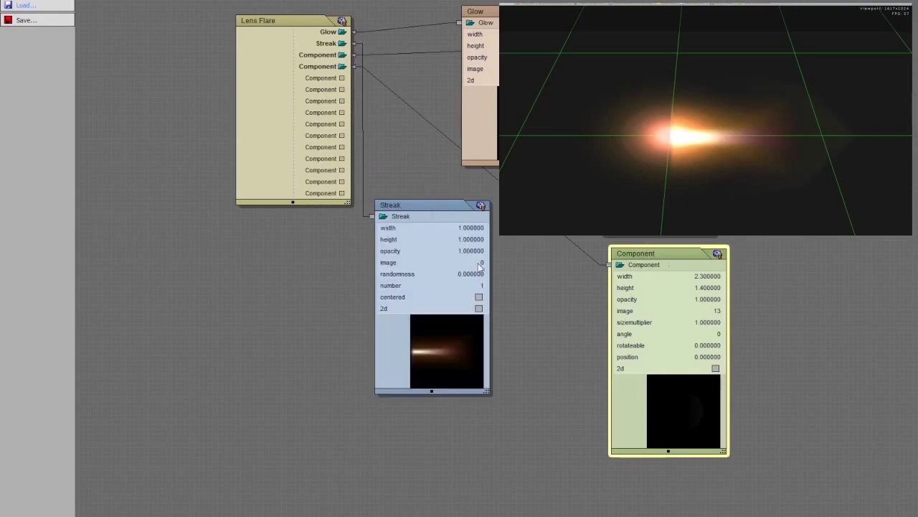
click(479, 285)
text(3)
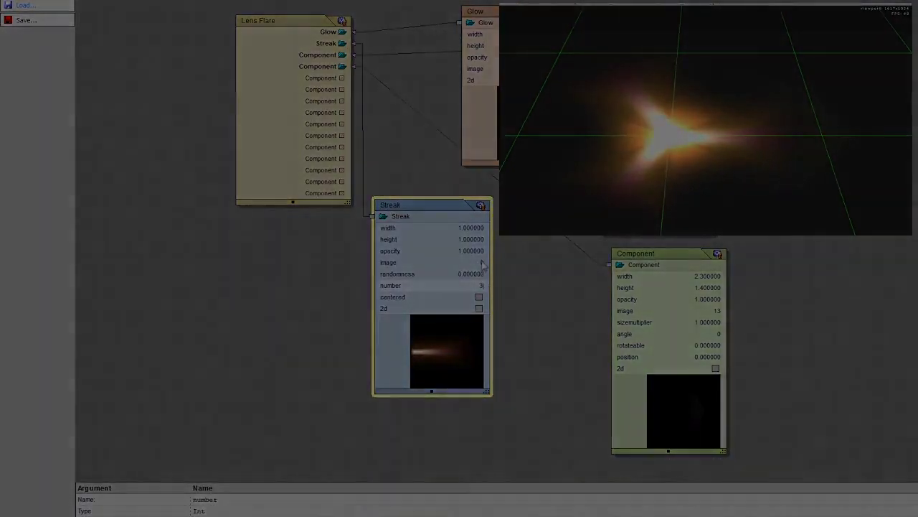